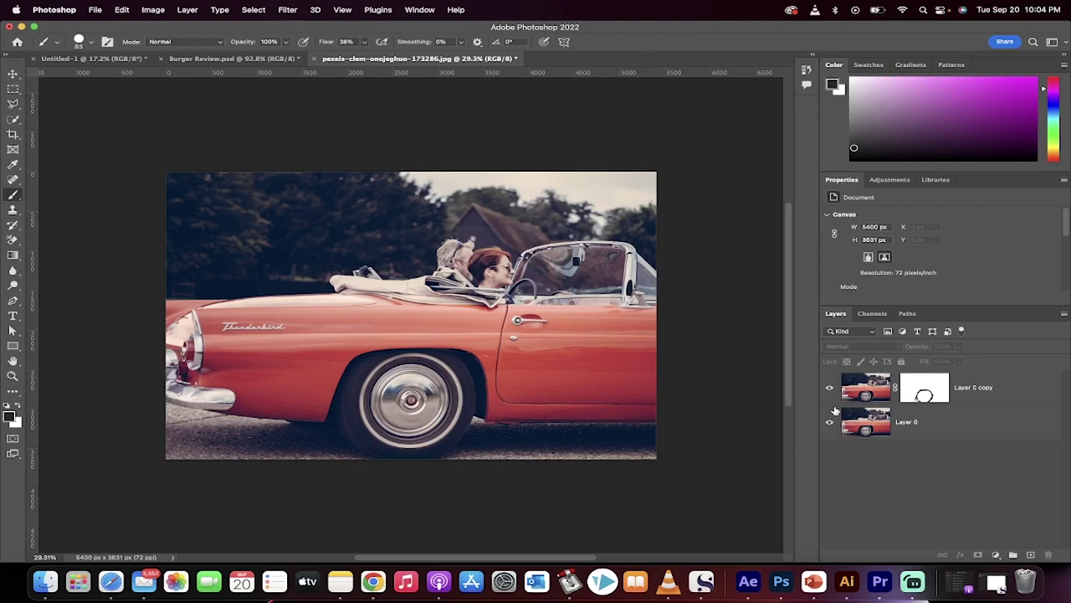
- Toggle the masked Layer 0 copy off and on twice to compare, then delete it
left_click(829, 390)
left_click(829, 390)
left_click(830, 390)
left_click(829, 390)
left_click(978, 390)
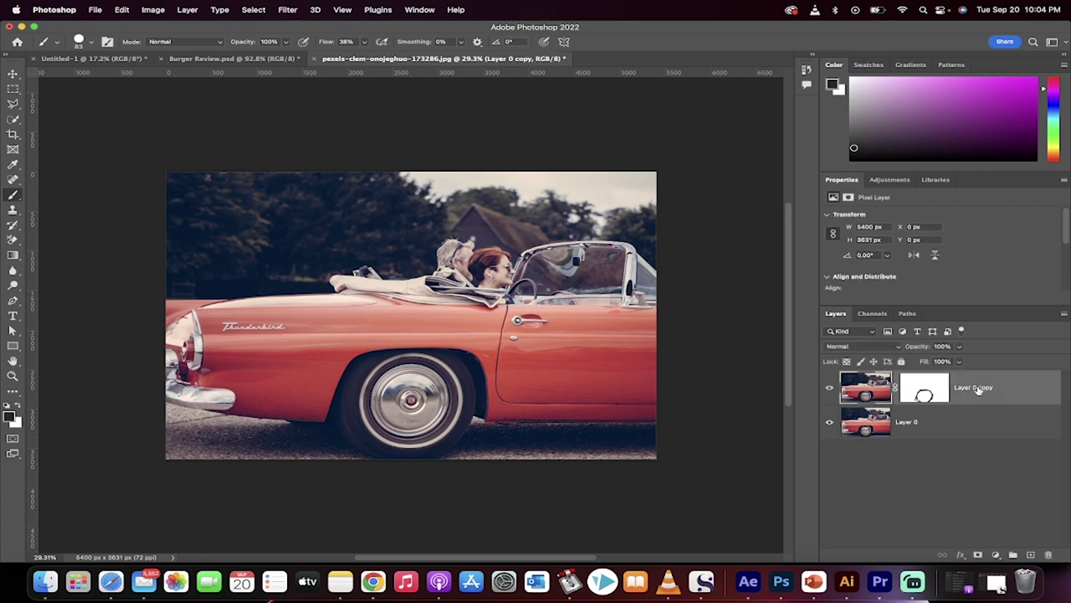
left_click_drag(979, 390, 1048, 555)
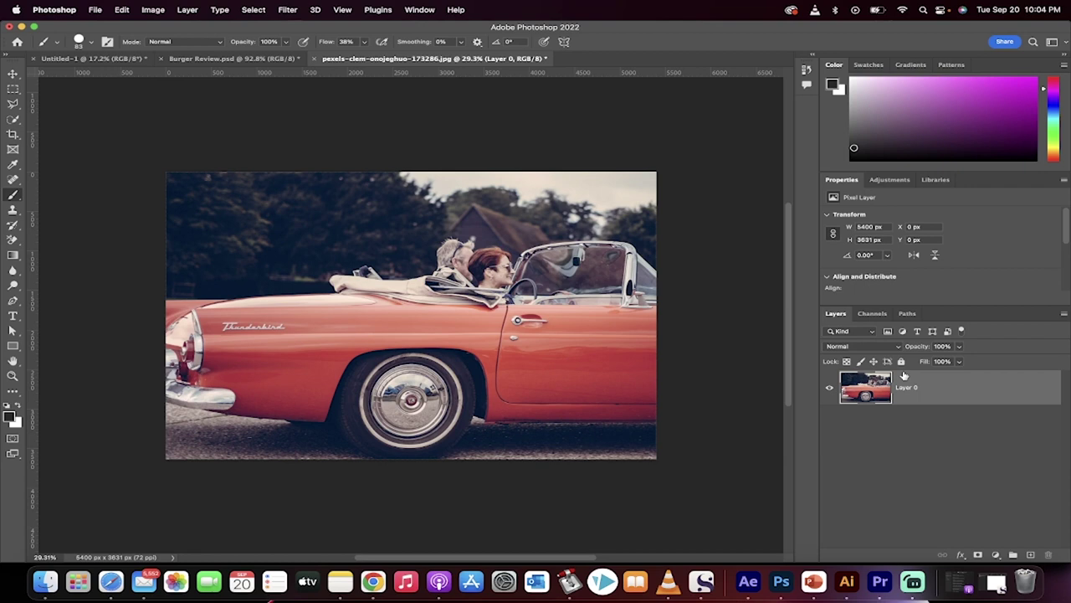
- Duplicate Layer 0 into a new unmasked Layer 0 copy above it
left_click_drag(952, 388, 1032, 555)
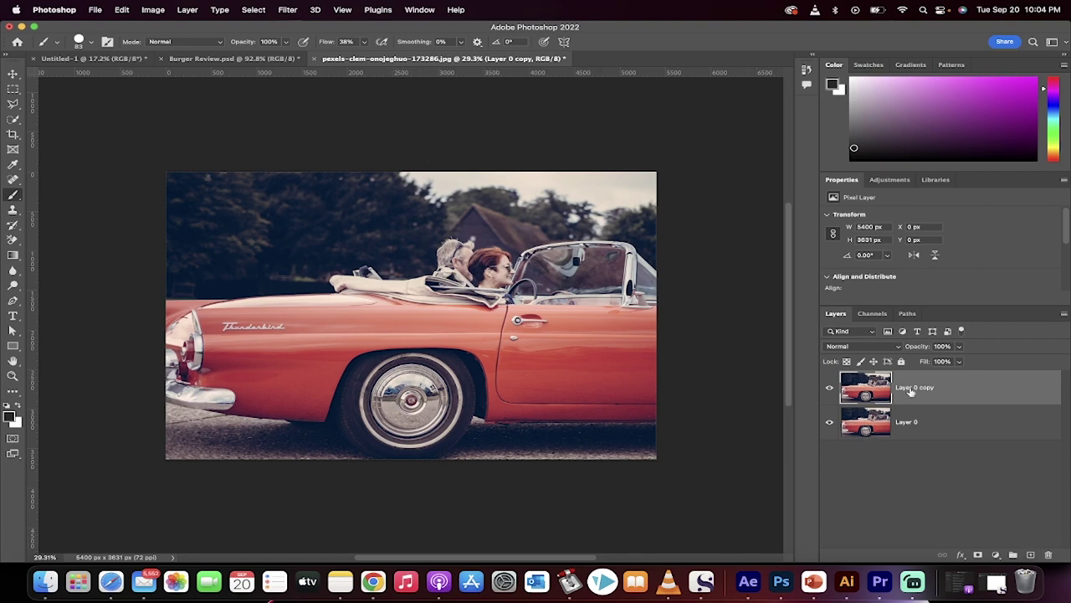
- Start a Spin Blur from Filter > Blur Gallery on Layer 0 copy
left_click(288, 9)
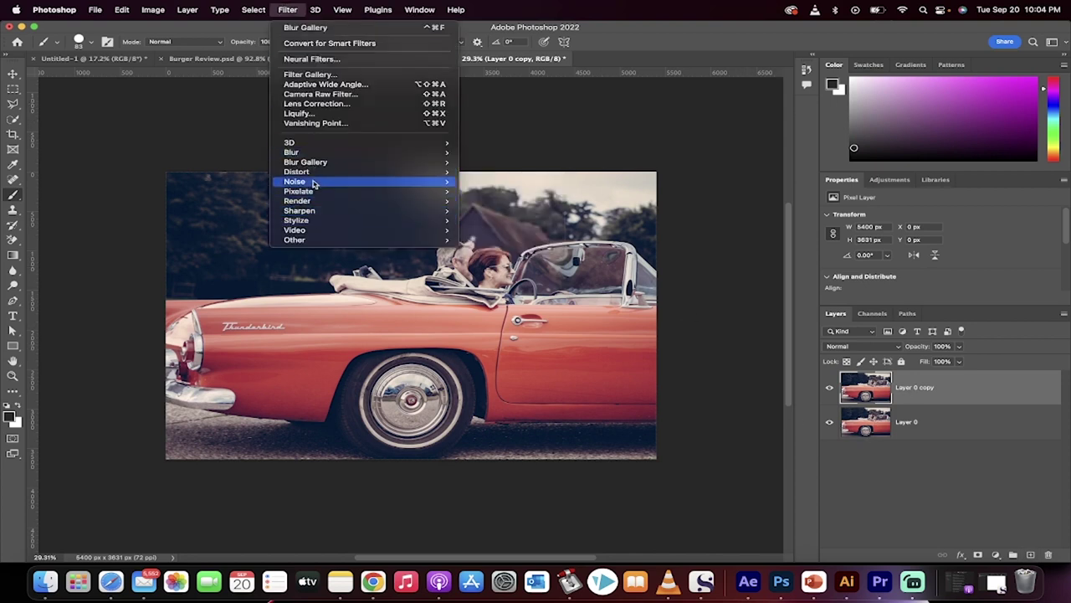
mouse_move(318, 162)
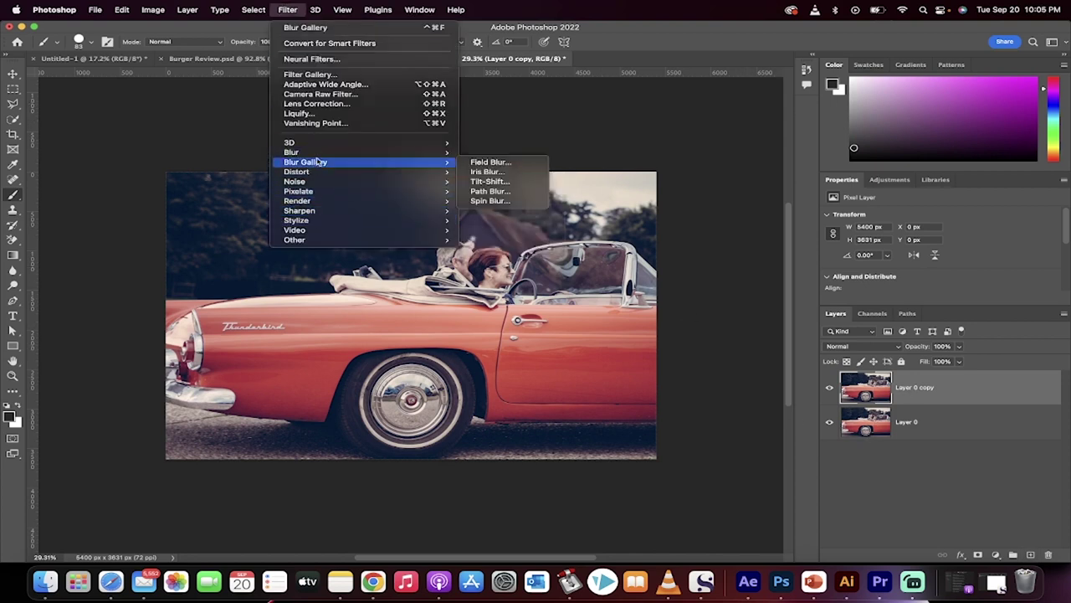
left_click(497, 203)
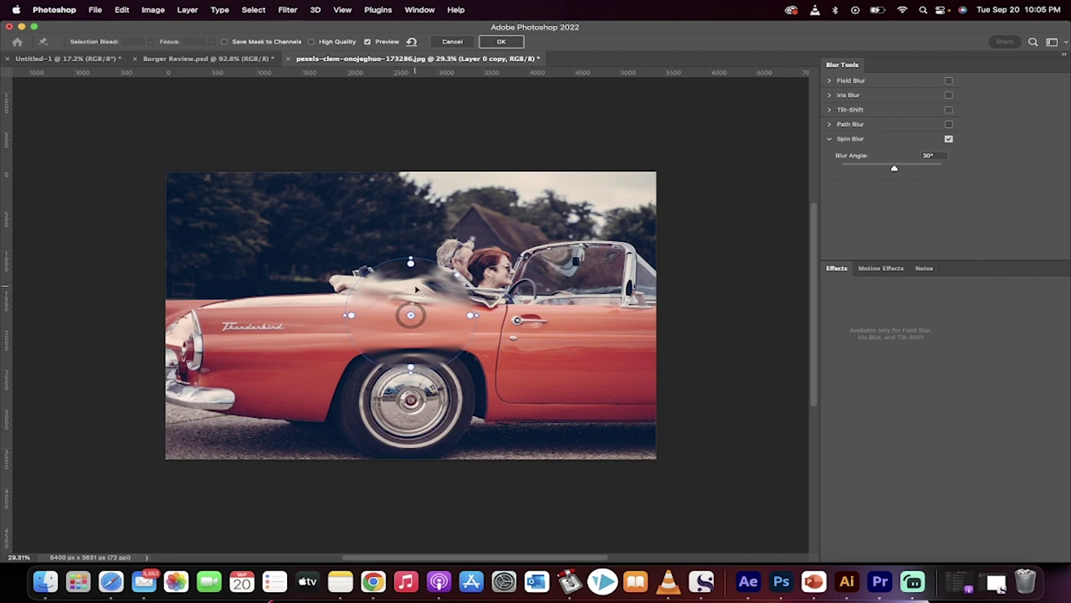
- Centre the spin blur on the rear wheel and raise its Blur Angle to 158°
left_click_drag(416, 289, 415, 377)
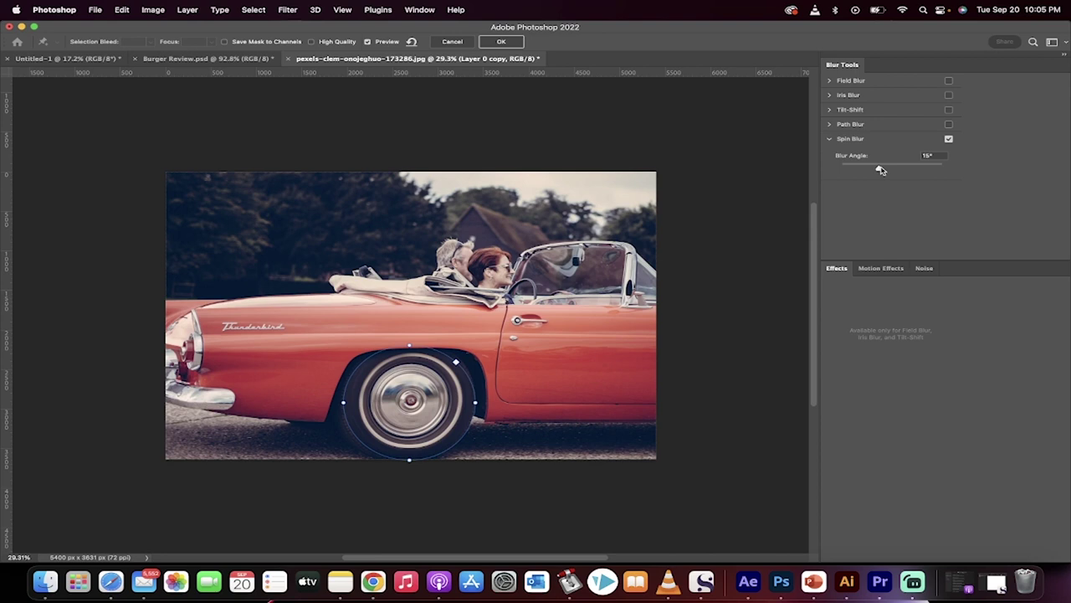
left_click_drag(880, 170, 916, 170)
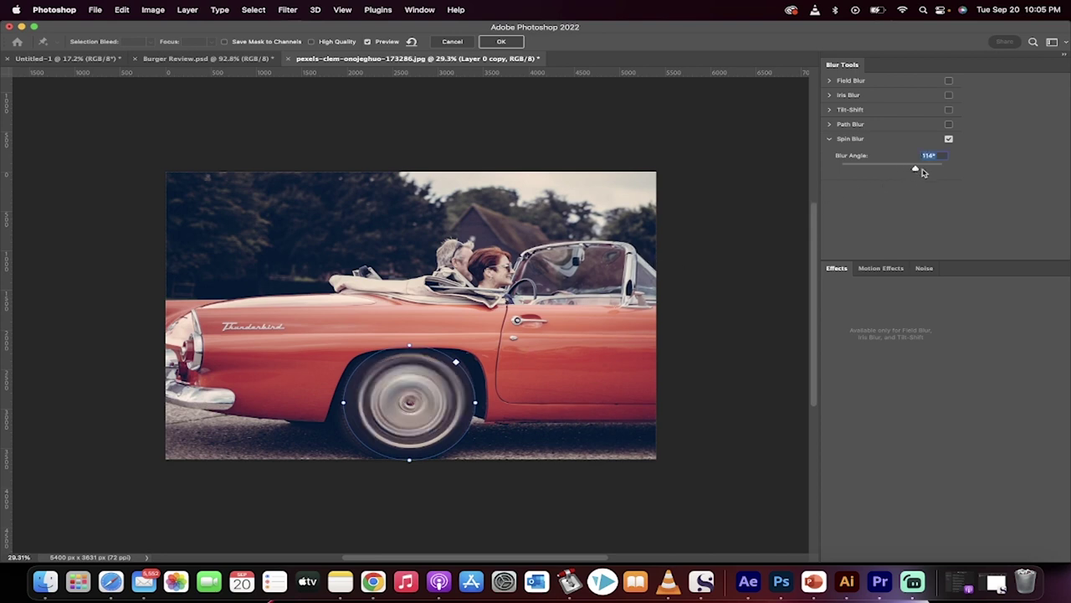
left_click_drag(916, 171, 924, 169)
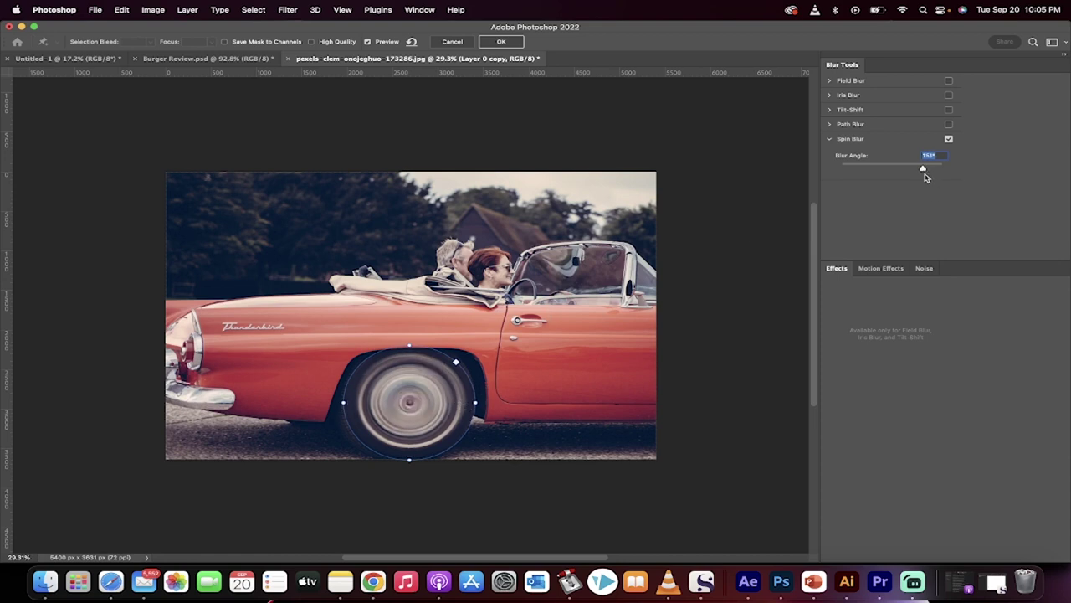
left_click_drag(920, 171, 923, 171)
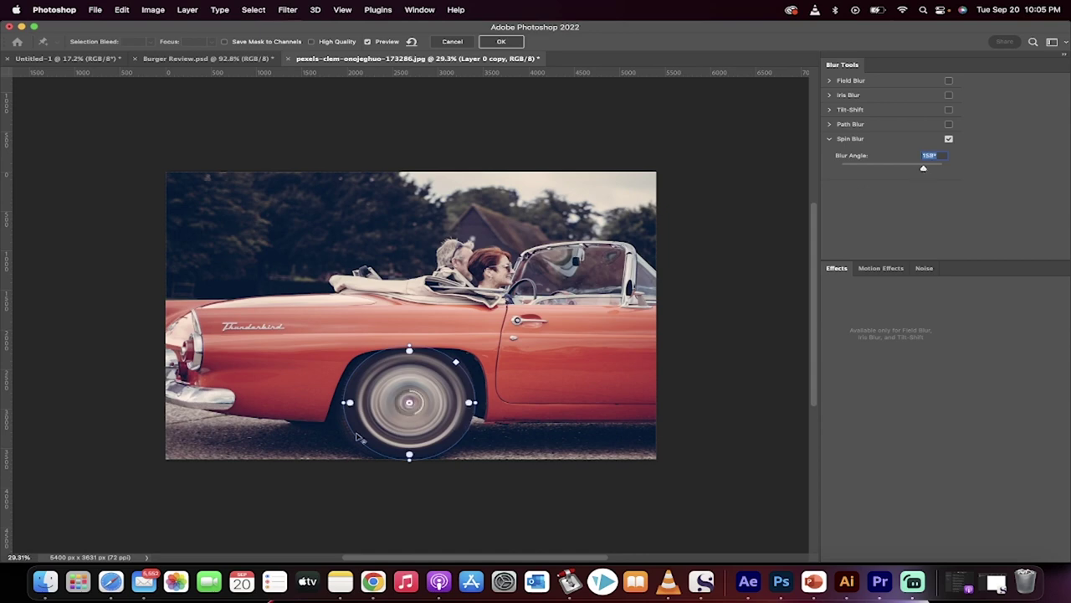
- Enlarge the spin blur ellipse over the rear wheel up to the arch and reshape its sharp inner area
scroll(409, 404, "up", 5)
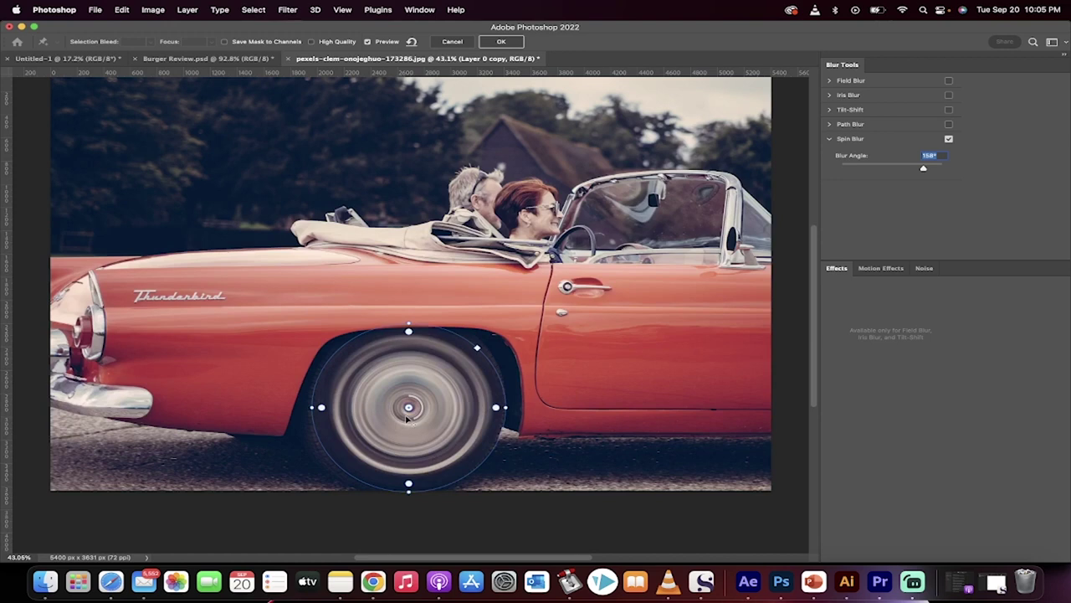
scroll(409, 419, "down", 2)
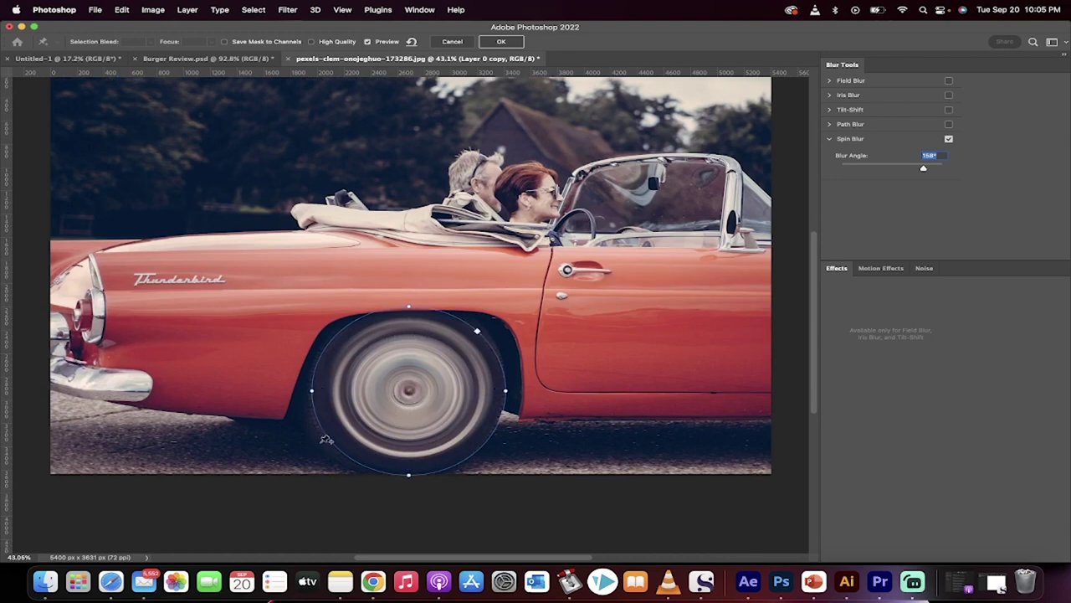
mouse_move(339, 443)
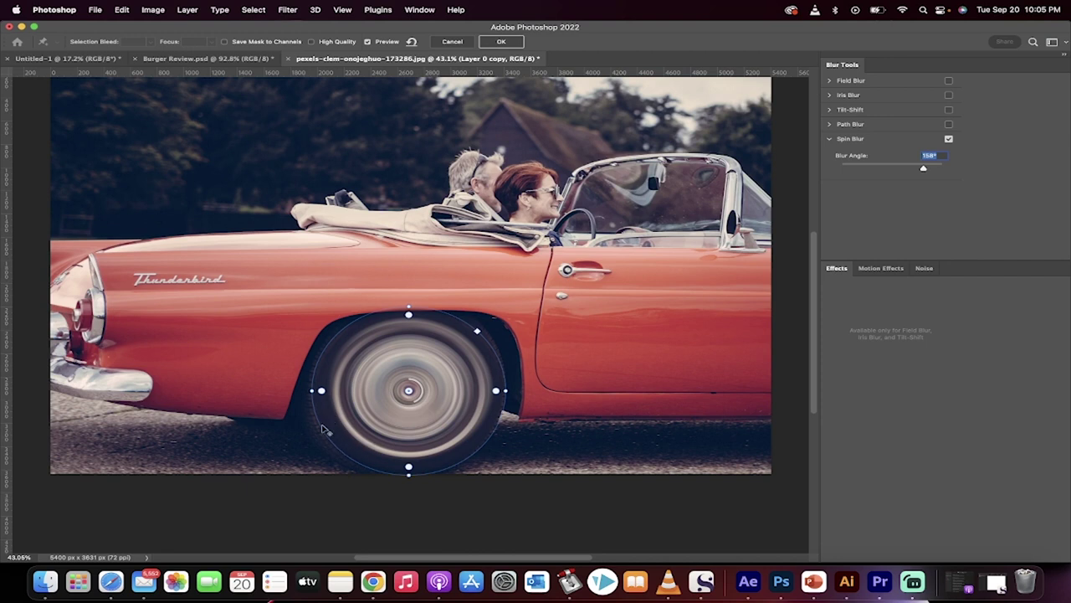
left_click_drag(321, 426, 305, 441)
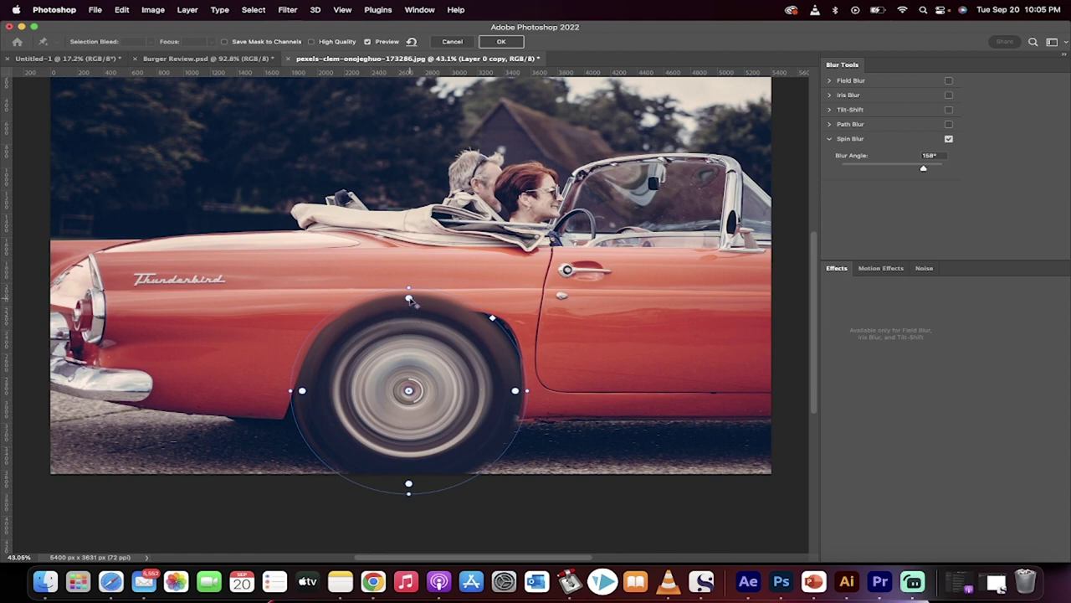
left_click_drag(409, 300, 410, 321)
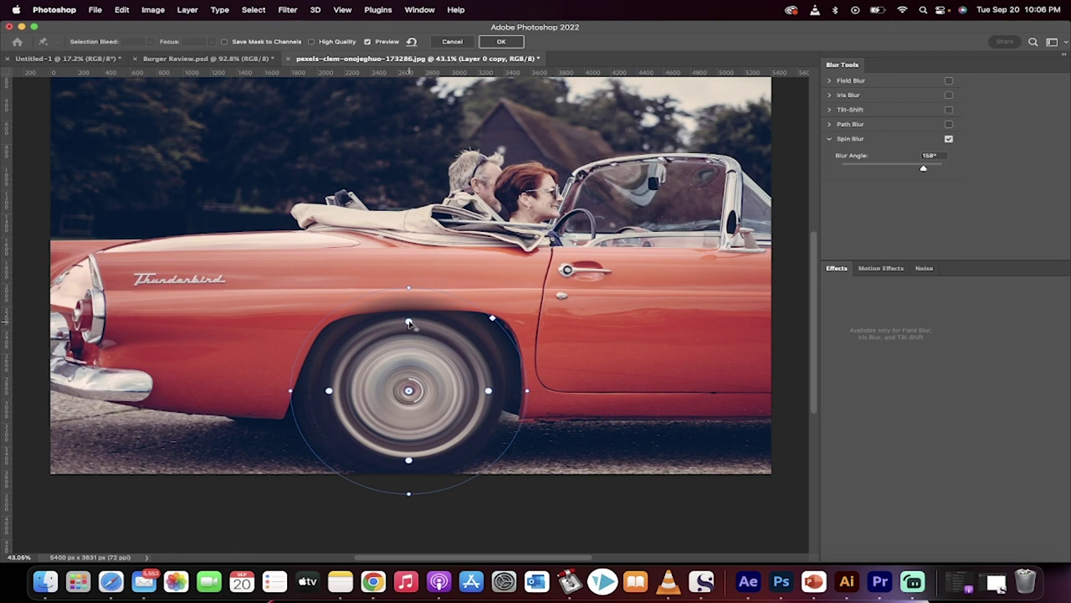
left_click_drag(409, 323, 409, 316)
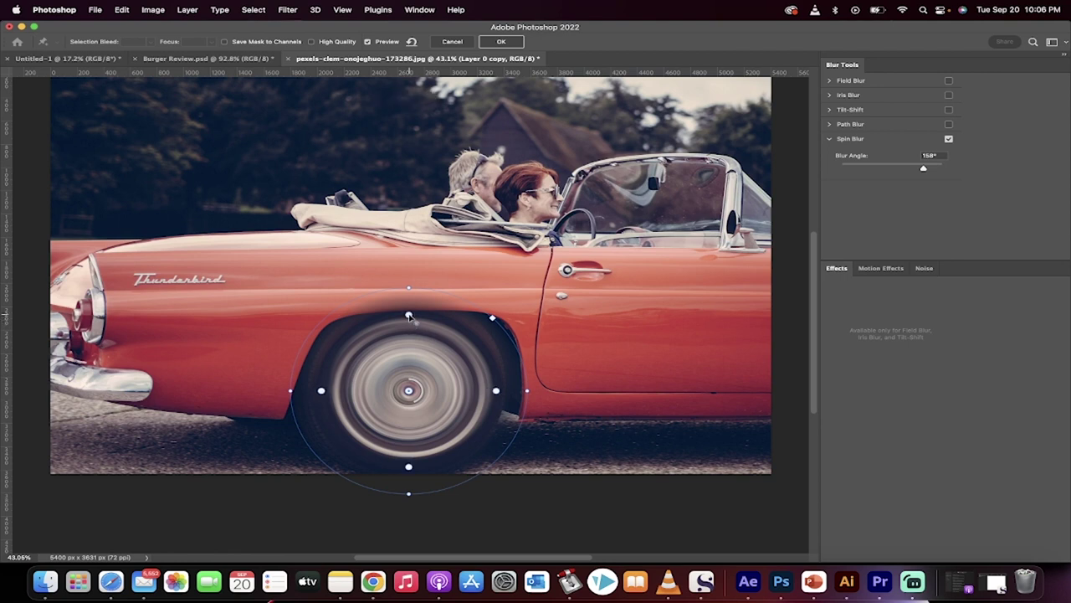
- Enable High Quality and apply the 158° spin blur to Layer 0 copy
left_click(312, 41)
left_click(498, 42)
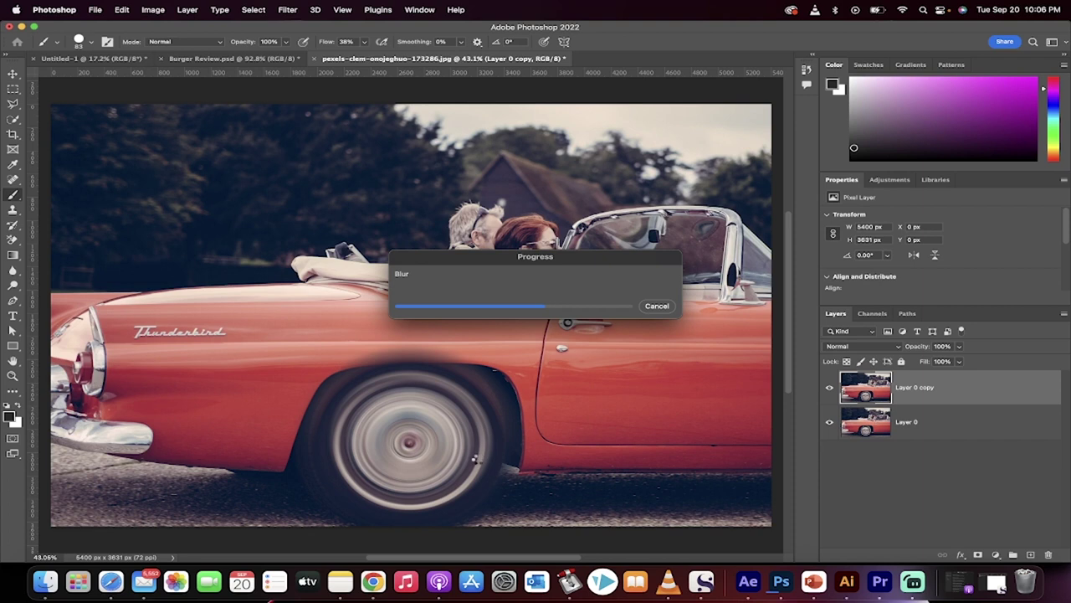
scroll(478, 459, "down", 3)
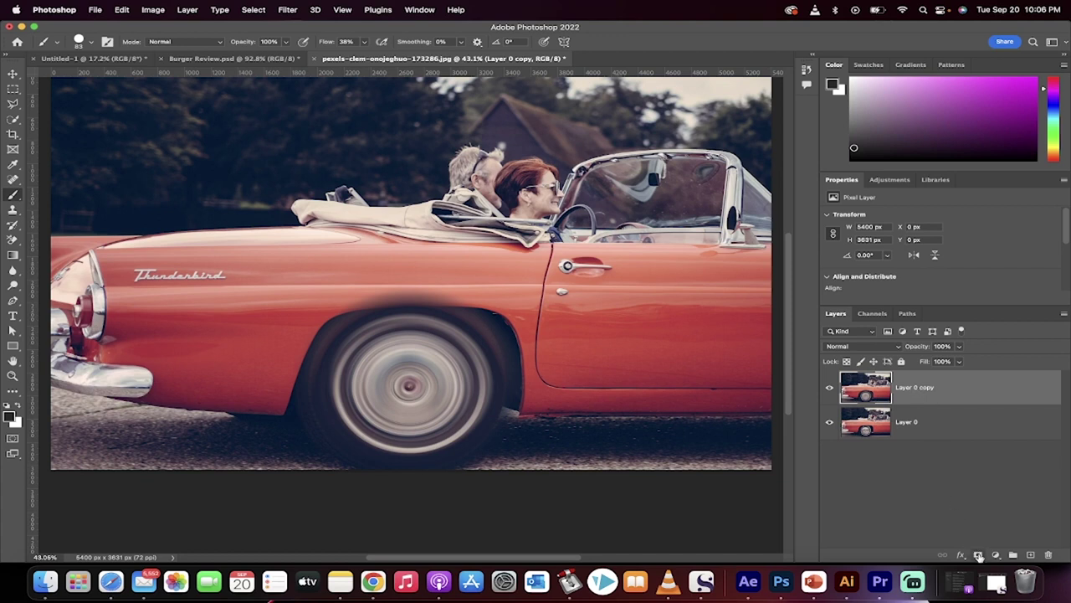
- Add a white layer mask to Layer 0 copy, testing a brush stroke and undoing it
left_click(978, 555)
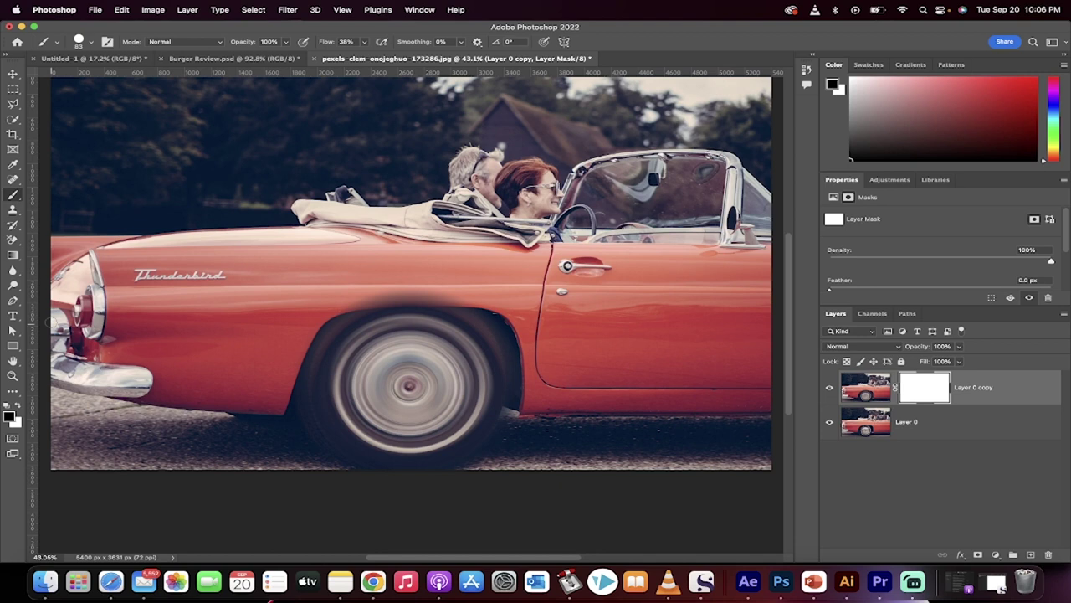
right_click(14, 199)
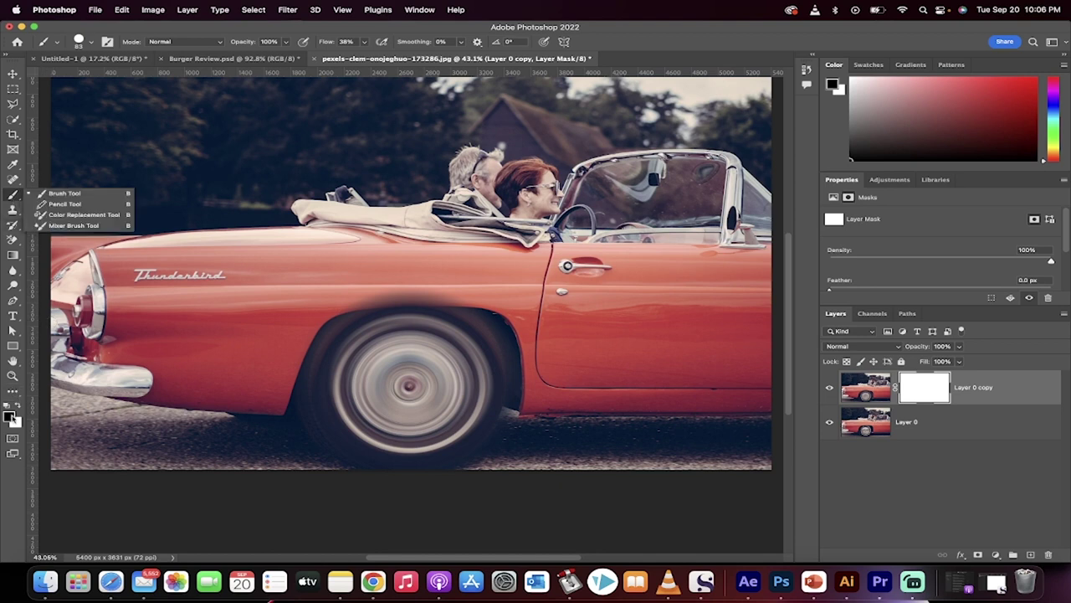
left_click_drag(350, 306, 414, 293)
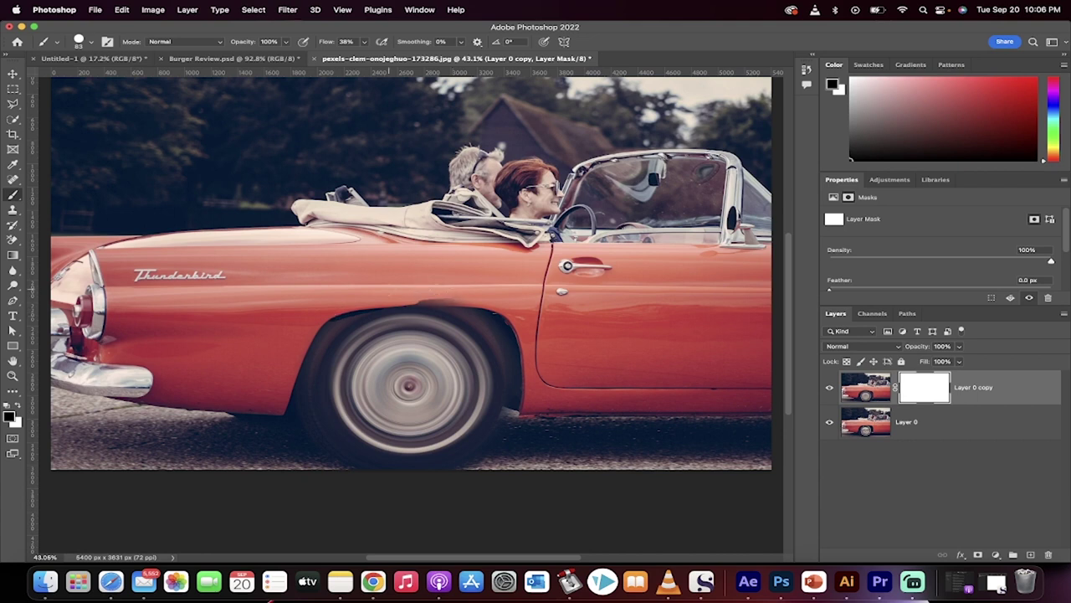
key("super+z")
key("super+z")
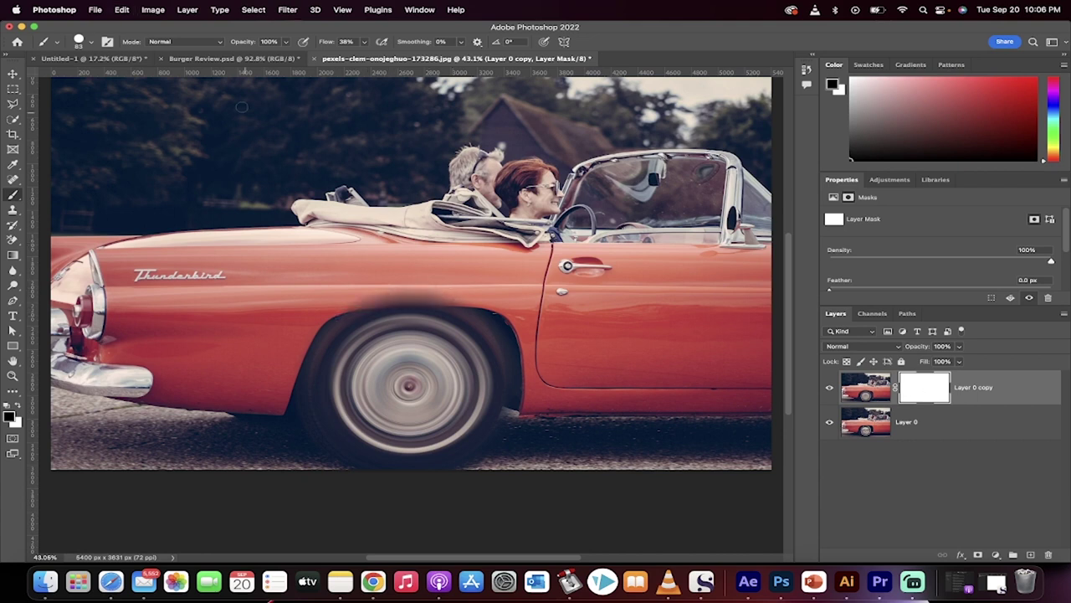
- Choose the Soft Round brush at 0% hardness and lower its opacity to 35%
left_click(94, 42)
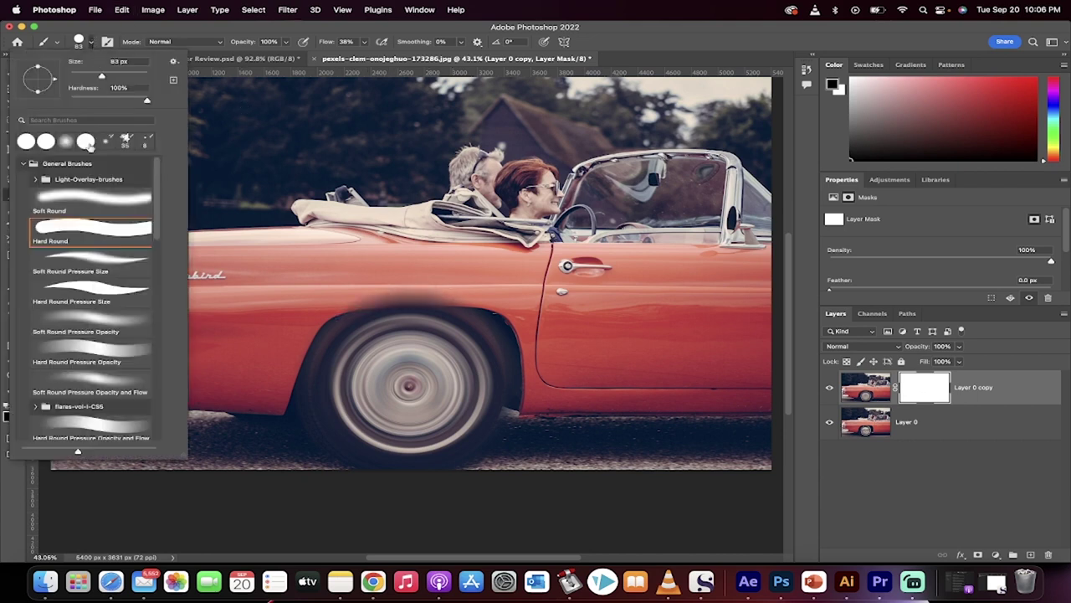
left_click(77, 193)
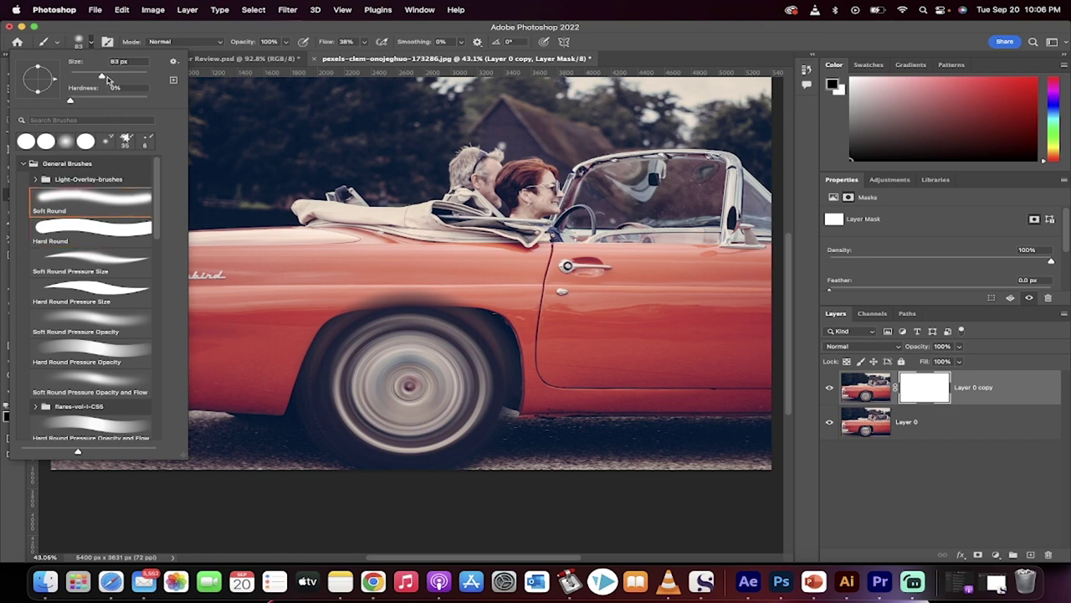
left_click(92, 42)
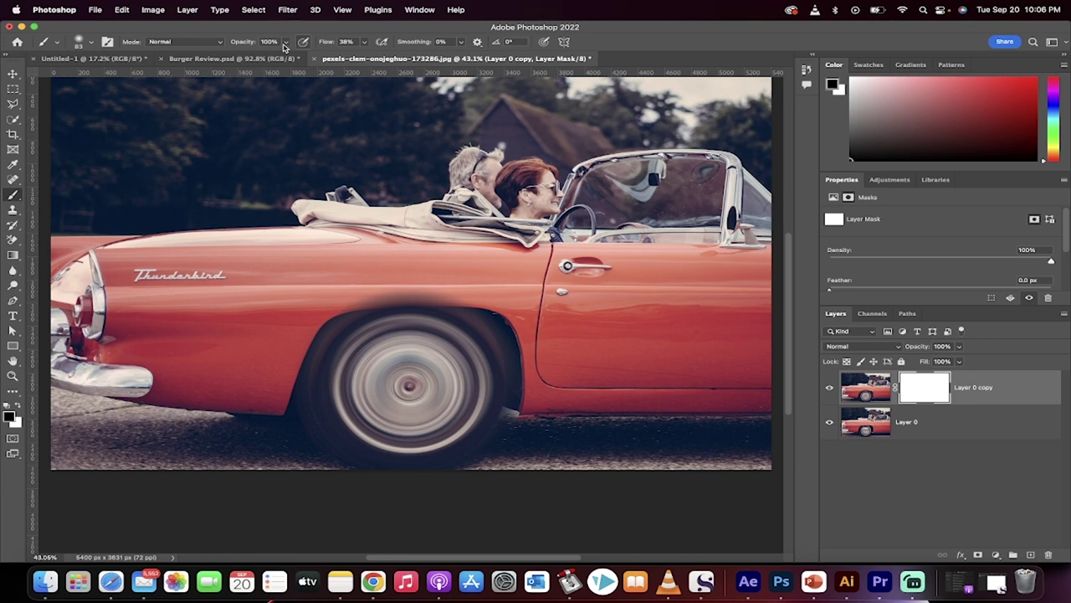
left_click_drag(286, 41, 248, 59)
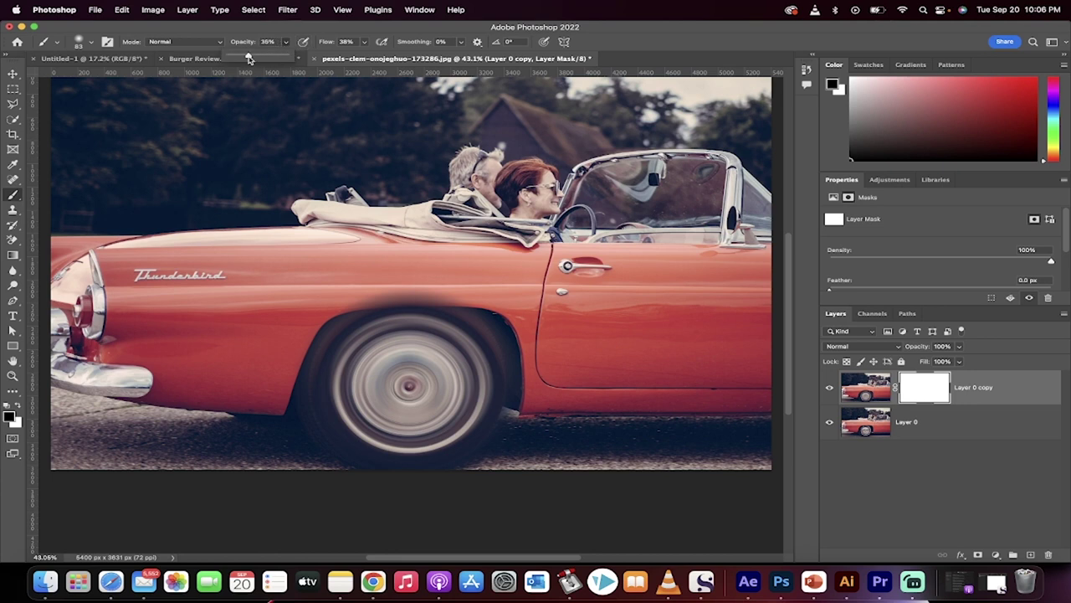
left_click(364, 42)
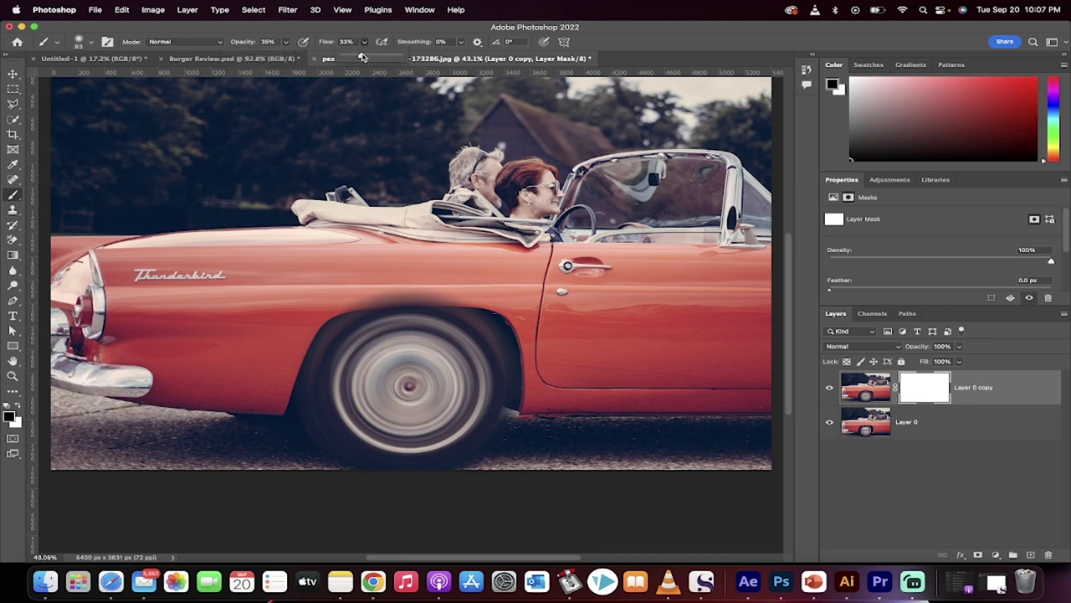
- Set brush flow to 35% and paint soft mask strokes along the rear wheel's lower edge and arch
left_click_drag(364, 51, 366, 44)
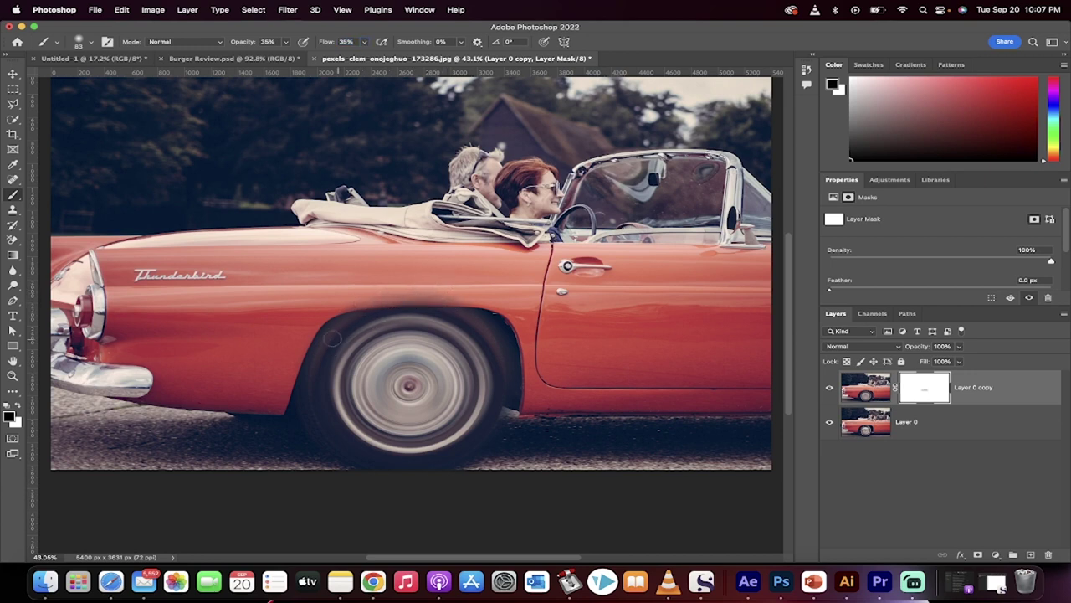
mouse_move(332, 328)
left_mouse_down()
mouse_move(298, 392)
mouse_move(300, 418)
mouse_move(437, 490)
mouse_move(386, 496)
mouse_move(500, 433)
left_mouse_up()
mouse_move(509, 335)
left_mouse_down()
mouse_move(479, 312)
mouse_move(503, 337)
mouse_move(526, 404)
mouse_move(495, 324)
left_mouse_up()
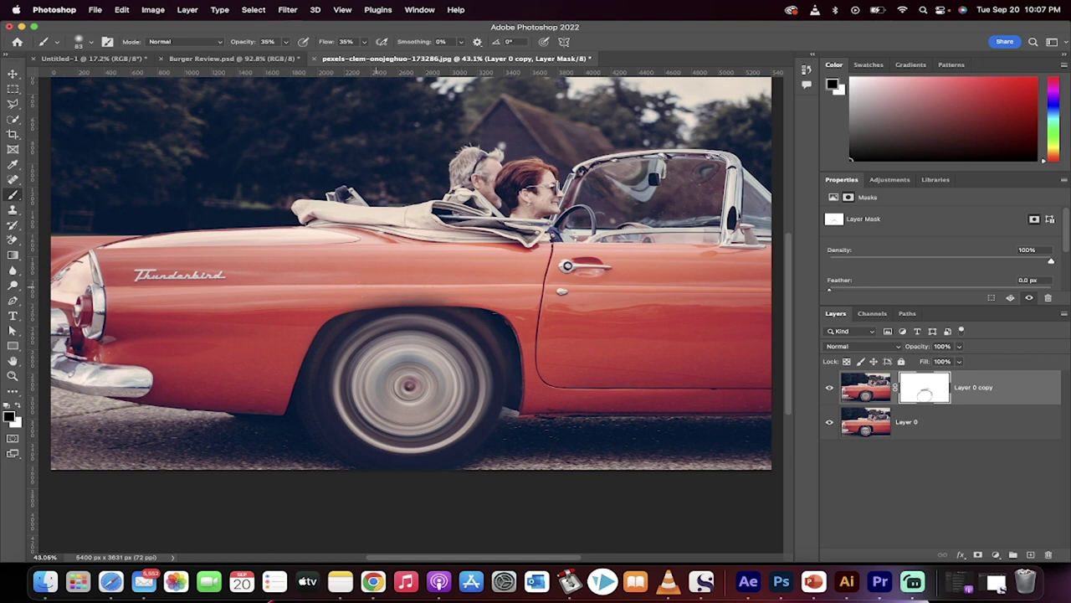